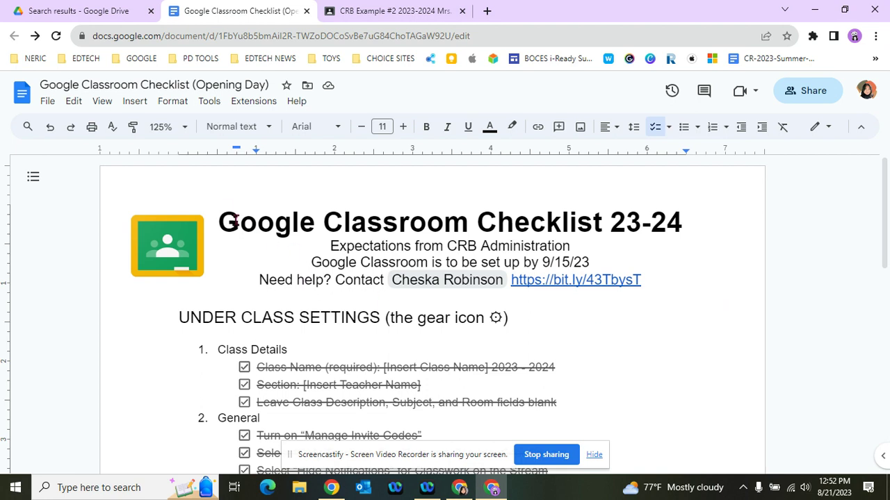
Step: Highlight the checklist's title block in the Google Doc, then deselect it
{"action": "left_click", "coordinate": [221, 217]}
{"action": "triple_click", "coordinate": [221, 217]}
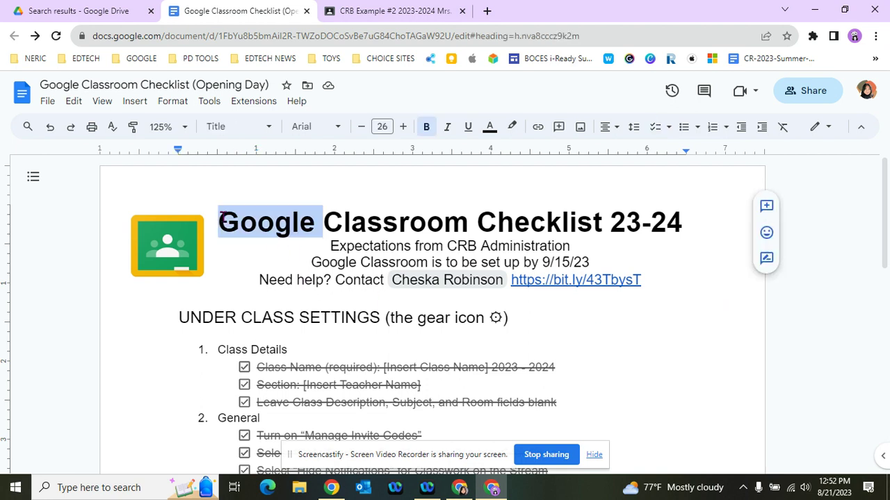
{"action": "left_click", "coordinate": [137, 324]}
{"action": "scroll", "coordinate": [149, 342], "scroll_direction": "down", "scroll_amount": 2}
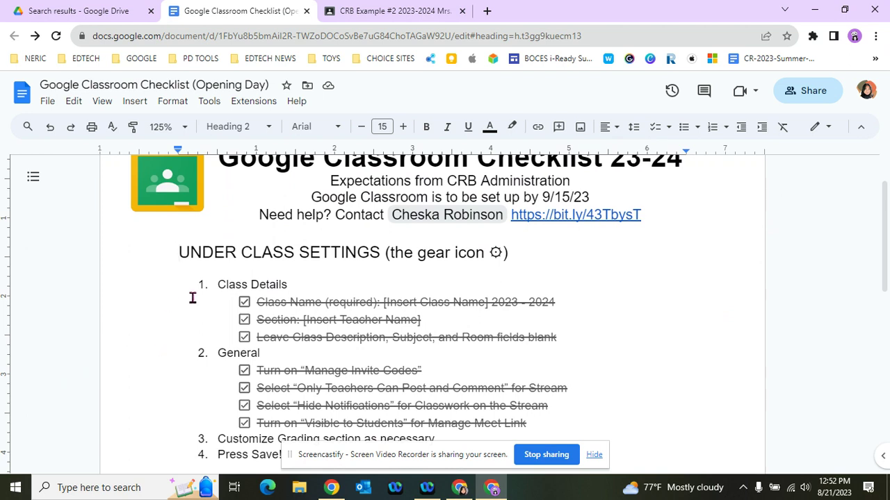
Step: Highlight the Class Details heading and its three checklist items
{"action": "left_click", "coordinate": [216, 285]}
{"action": "left_click_drag", "start_coordinate": [217, 285], "coordinate": [578, 336]}
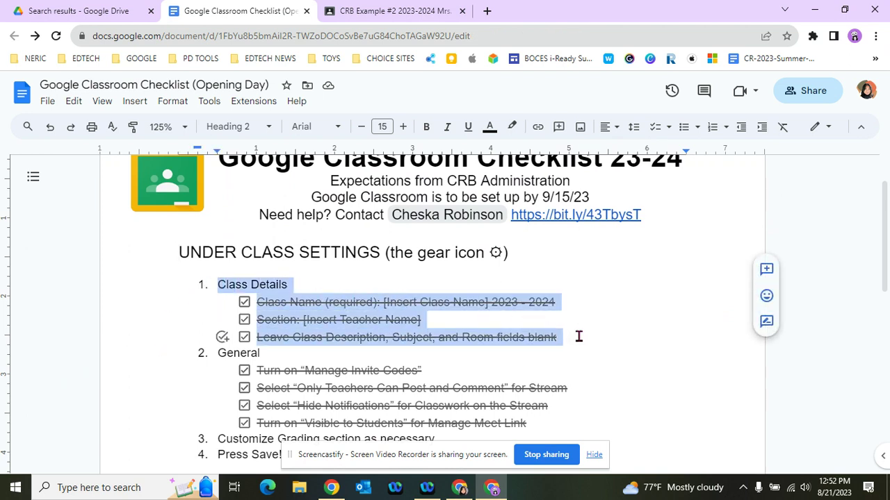
{"action": "scroll", "coordinate": [588, 327], "scroll_direction": "down", "scroll_amount": 2}
{"action": "left_click", "coordinate": [642, 310]}
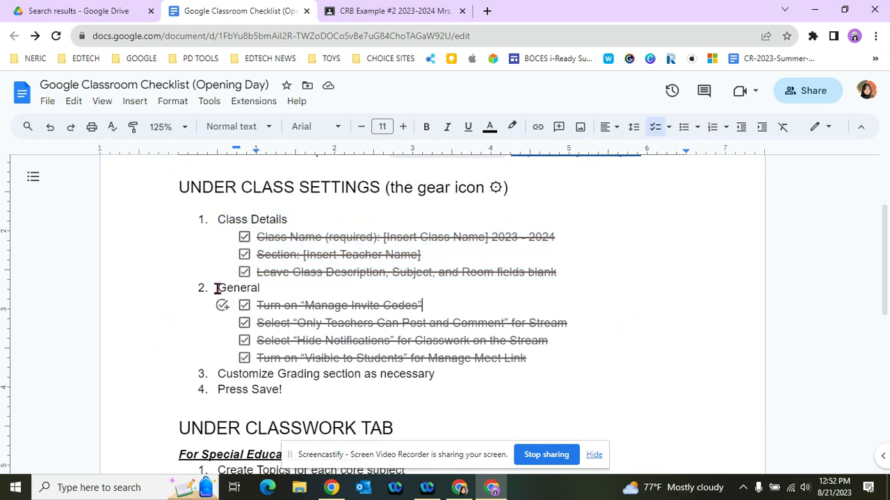
Step: Highlight the General section's four items and the Press Save! step
{"action": "left_click_drag", "start_coordinate": [217, 288], "coordinate": [585, 358]}
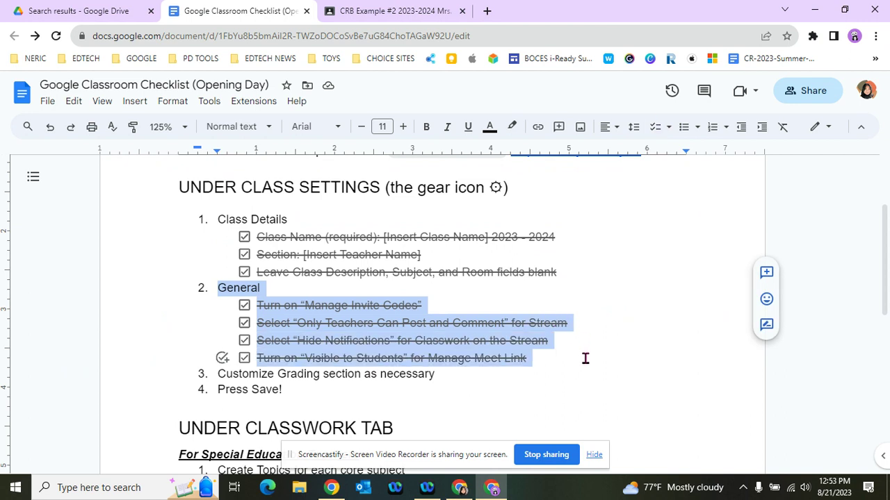
{"action": "left_click", "coordinate": [644, 339]}
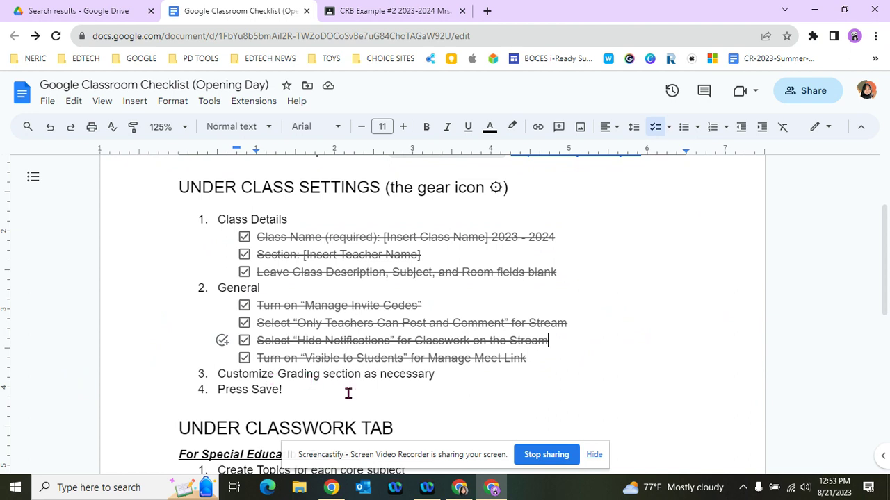
{"action": "left_click_drag", "start_coordinate": [219, 391], "coordinate": [301, 394]}
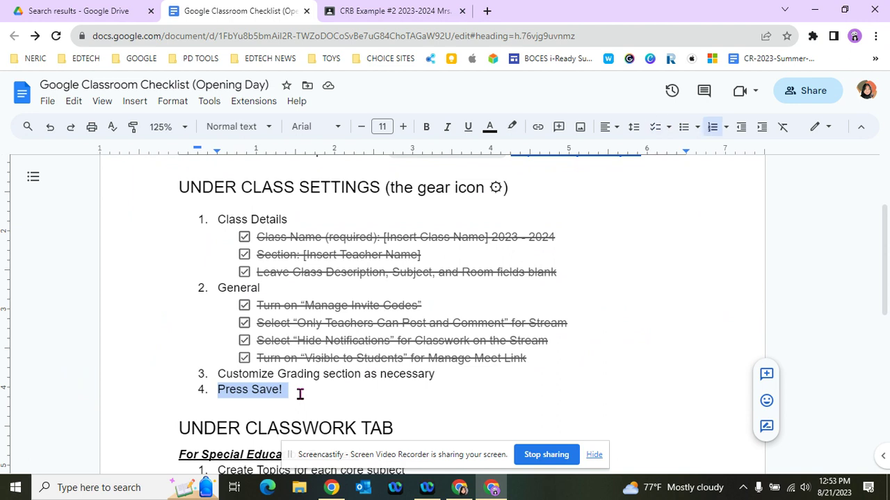
{"action": "left_click", "coordinate": [153, 376]}
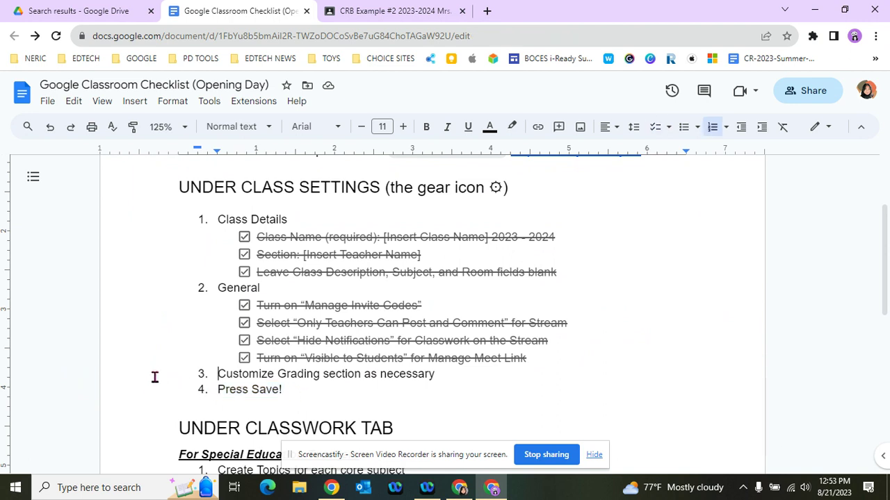
Step: Highlight the UNDER CLASSWORK TAB heading in the checklist
{"action": "scroll", "coordinate": [155, 340], "scroll_direction": "down", "scroll_amount": 2}
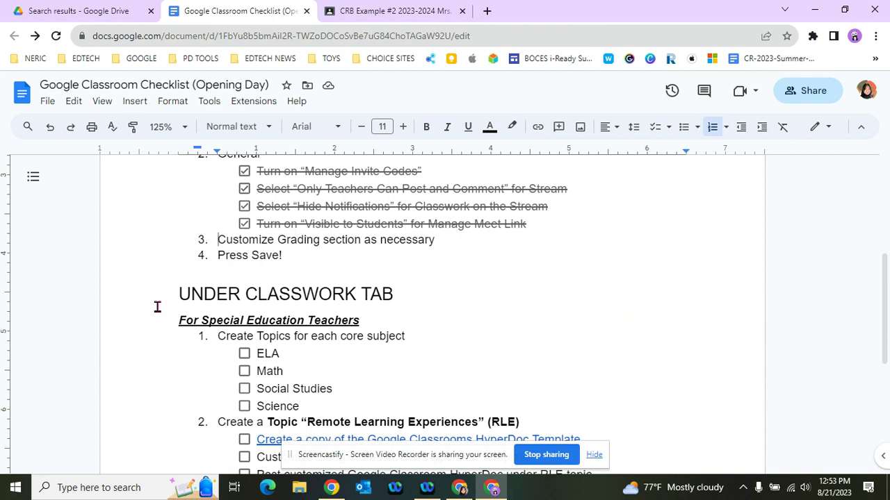
{"action": "scroll", "coordinate": [157, 307], "scroll_direction": "down", "scroll_amount": 1}
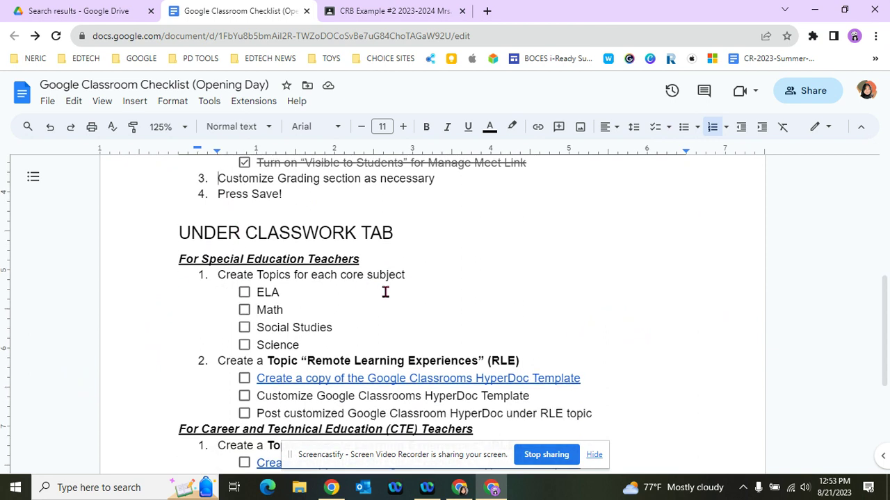
{"action": "left_click_drag", "start_coordinate": [179, 232], "coordinate": [405, 240]}
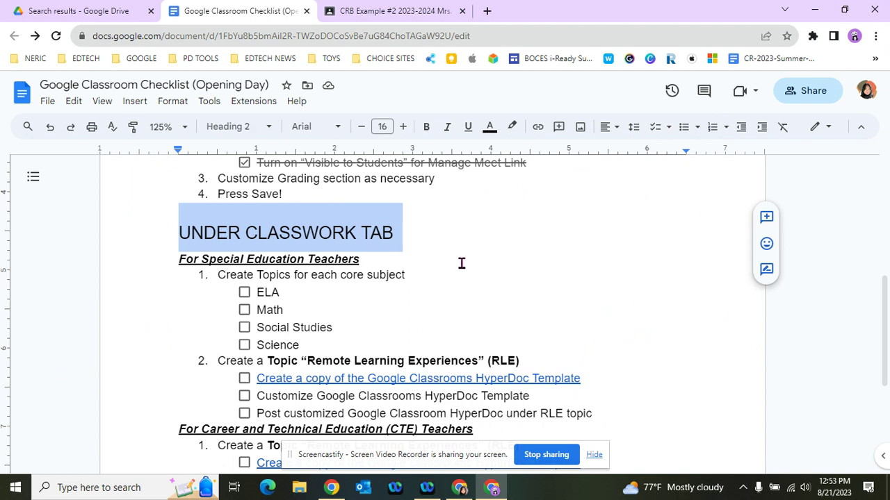
Step: Read through the Classwork tab steps, then clear the heading highlight
{"action": "scroll", "coordinate": [461, 263], "scroll_direction": "down", "scroll_amount": 1}
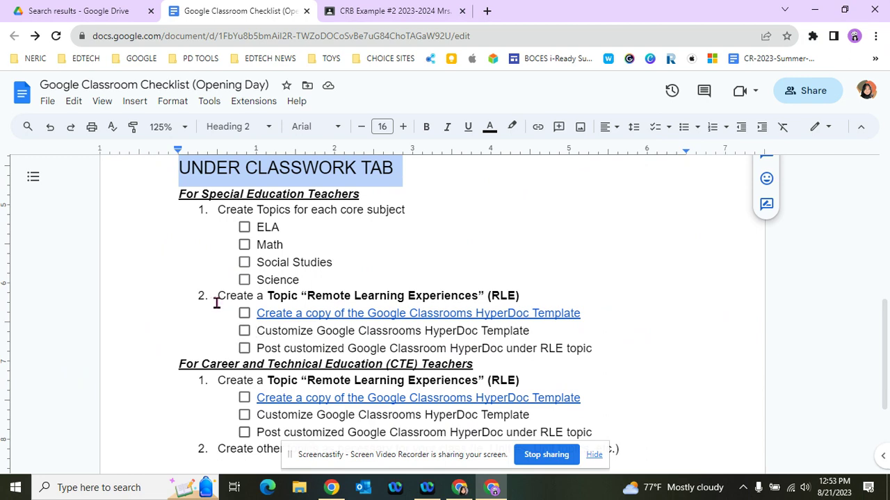
{"action": "scroll", "coordinate": [218, 301], "scroll_direction": "down", "scroll_amount": 1}
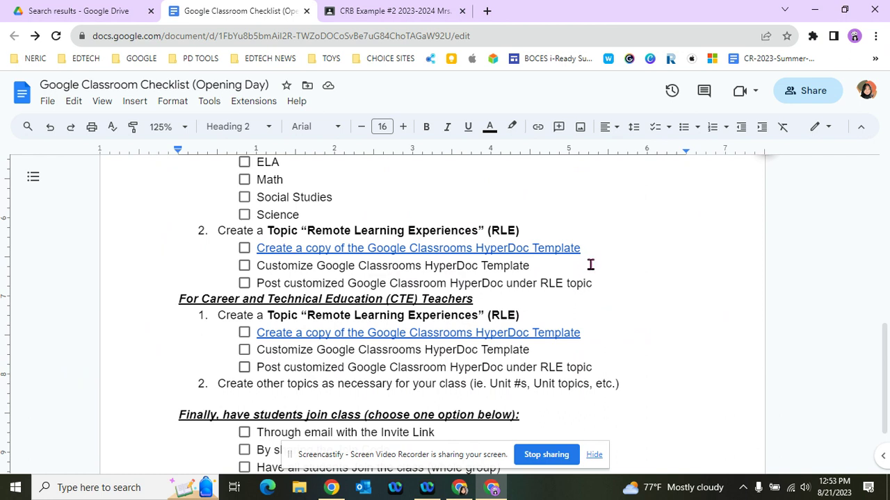
{"action": "scroll", "coordinate": [161, 342], "scroll_direction": "down", "scroll_amount": 1}
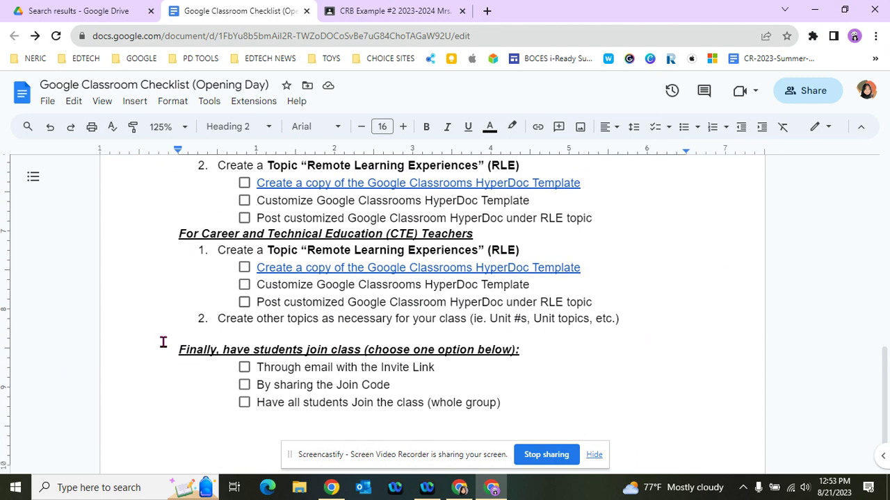
{"action": "scroll", "coordinate": [162, 341], "scroll_direction": "up", "scroll_amount": 1}
{"action": "scroll", "coordinate": [163, 341], "scroll_direction": "up", "scroll_amount": 1}
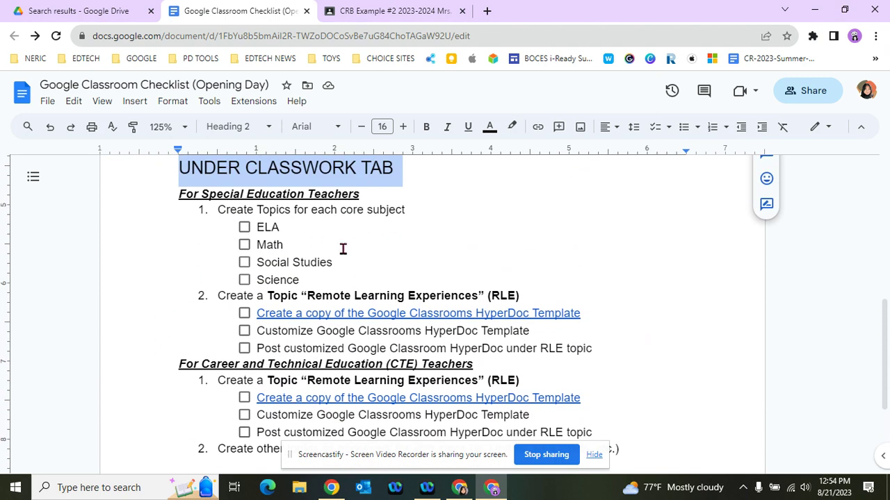
{"action": "scroll", "coordinate": [197, 376], "scroll_direction": "down", "scroll_amount": 2}
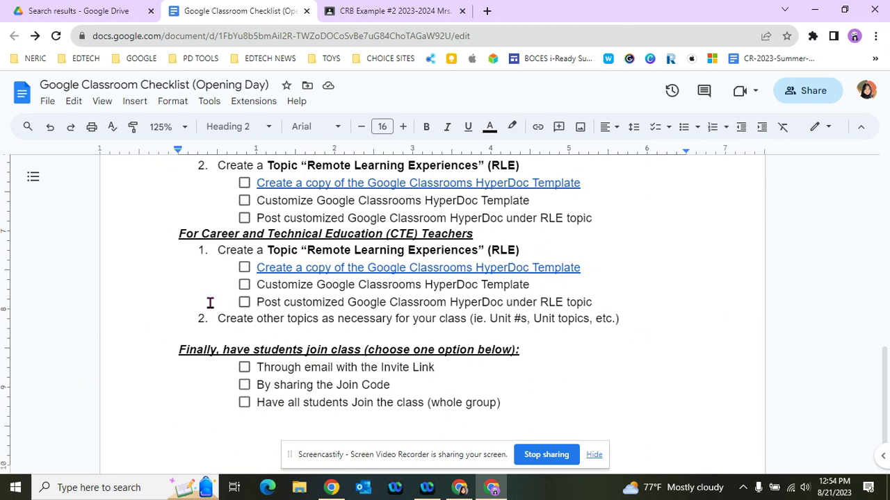
{"action": "scroll", "coordinate": [184, 298], "scroll_direction": "up", "scroll_amount": 5}
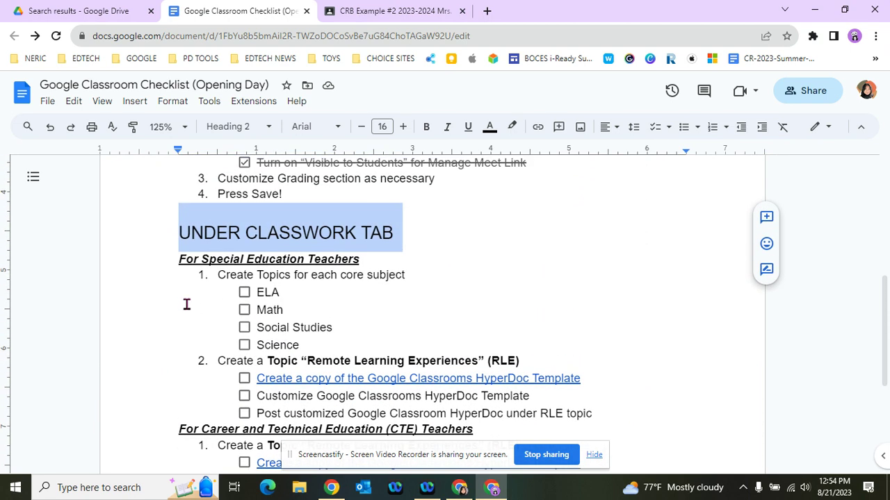
{"action": "left_click", "coordinate": [351, 305]}
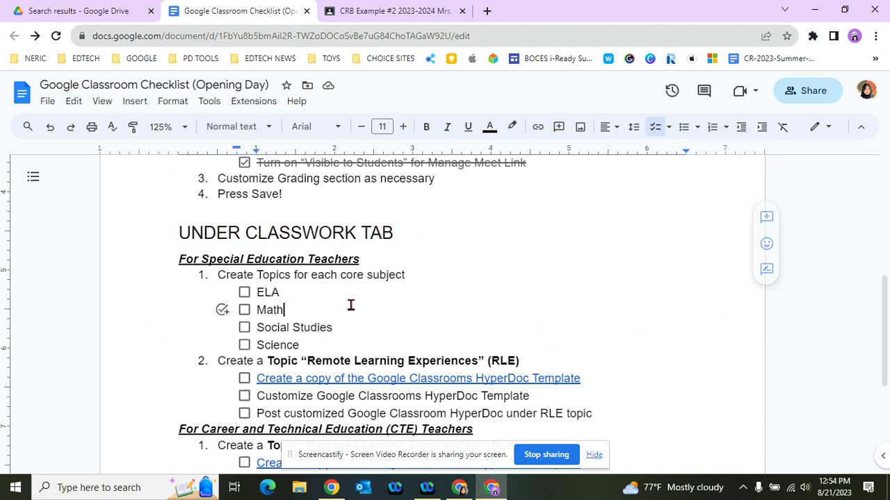
{"action": "left_click", "coordinate": [389, 12]}
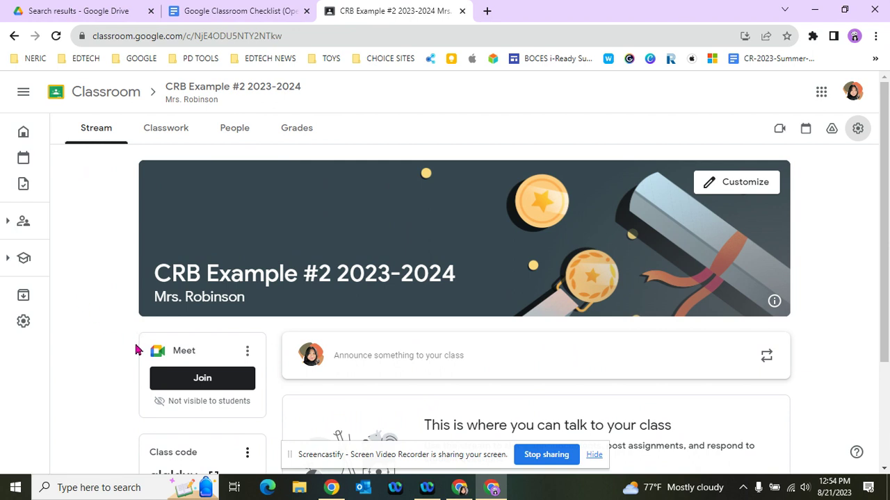
{"action": "scroll", "coordinate": [138, 328], "scroll_direction": "down", "scroll_amount": 1}
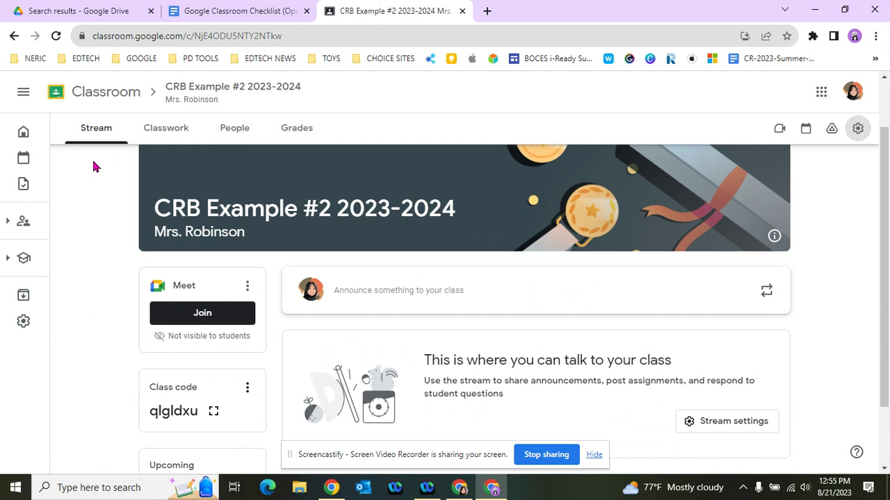
{"action": "scroll", "coordinate": [507, 342], "scroll_direction": "down", "scroll_amount": 1}
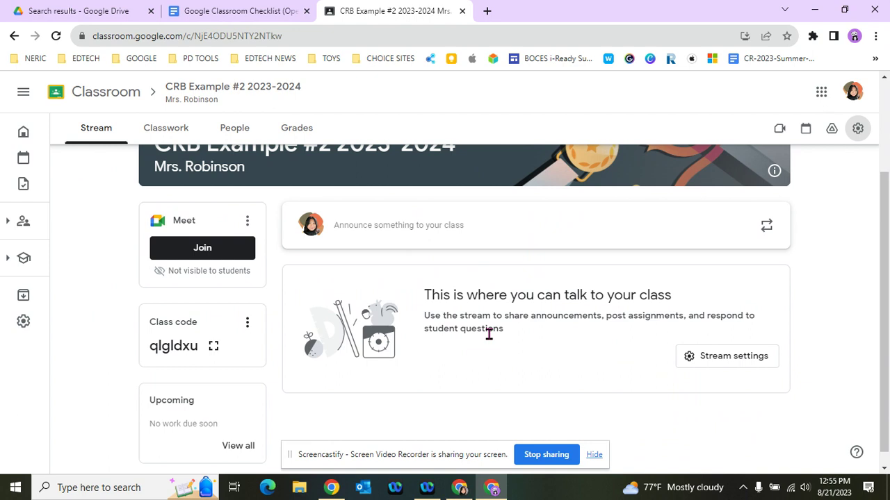
Step: Go to the CRB Example #2 Classwork page and show the + Create options
{"action": "left_click", "coordinate": [173, 135]}
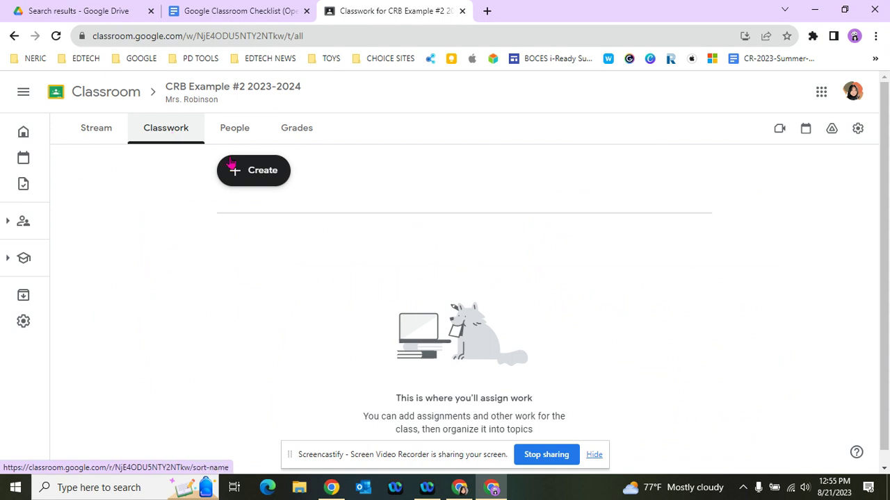
{"action": "left_click", "coordinate": [255, 182]}
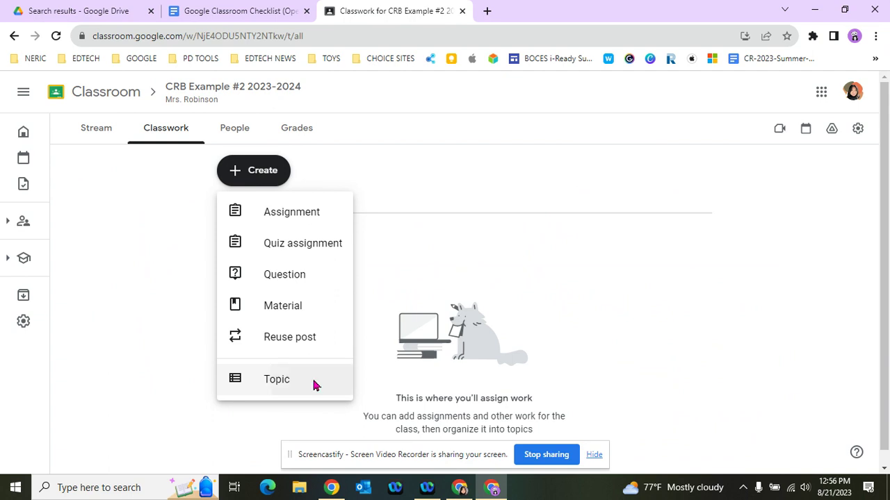
Step: Create the topic 'Remote Learning Experiences', then return to the checklist document
{"action": "left_click", "coordinate": [315, 386]}
{"action": "left_click", "coordinate": [397, 261]}
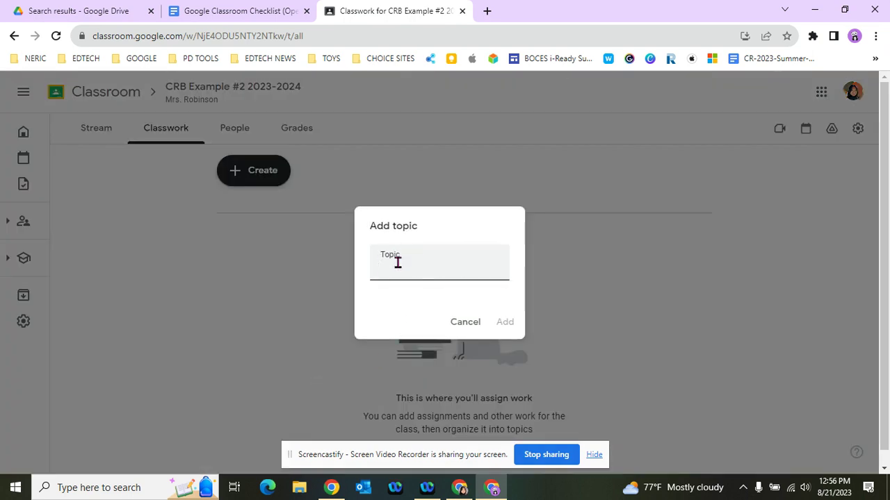
{"action": "type", "text": "Remote Learning Exp"}
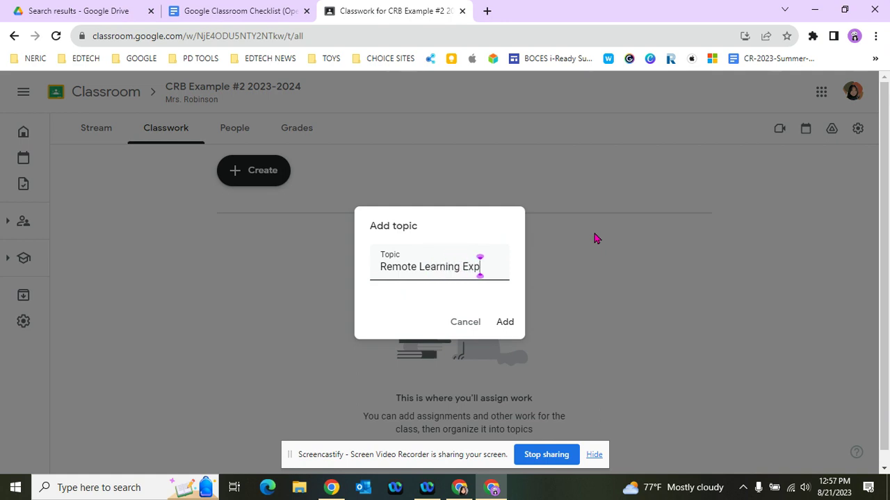
{"action": "type", "text": "eriences"}
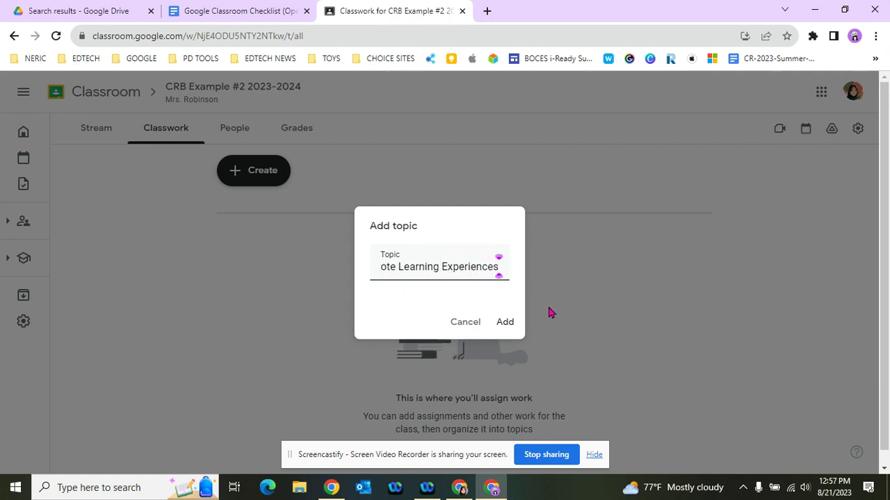
{"action": "left_click", "coordinate": [513, 323]}
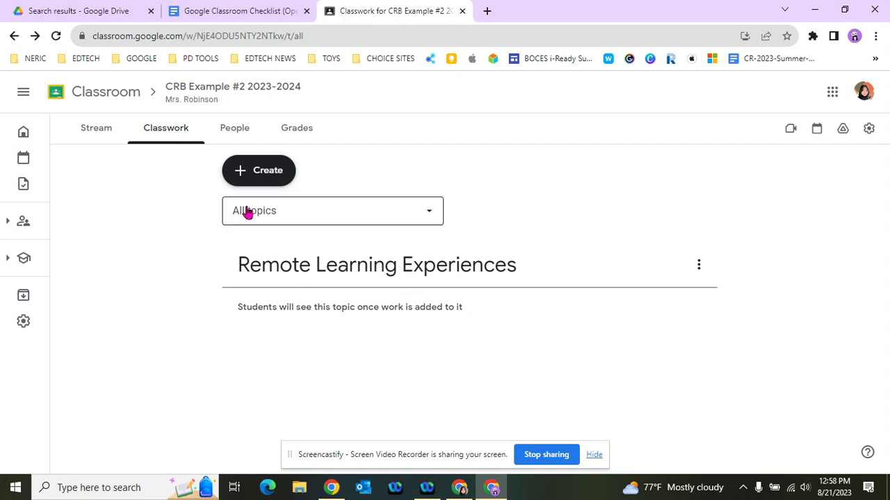
{"action": "left_click", "coordinate": [255, 10]}
Step: Scroll the checklist to the Remote Learning Experiences steps under the Classwork tab section
{"action": "scroll", "coordinate": [656, 246], "scroll_direction": "down", "scroll_amount": 3}
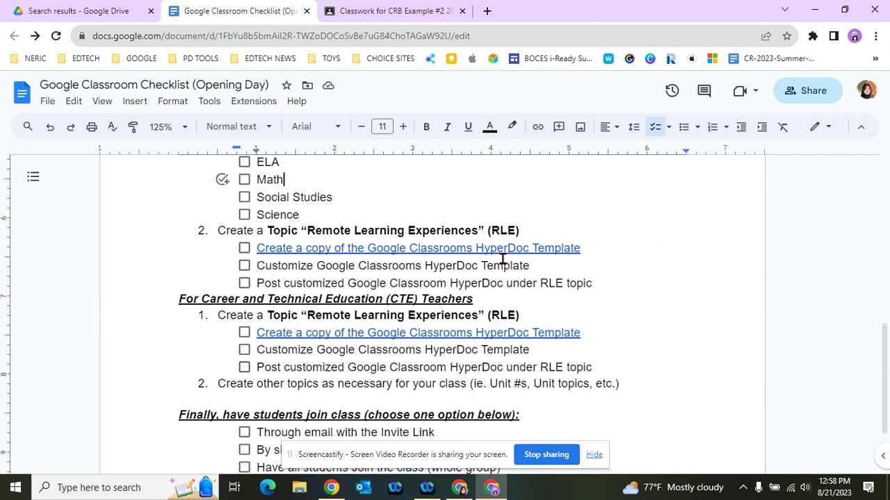
{"action": "scroll", "coordinate": [506, 282], "scroll_direction": "up", "scroll_amount": 1}
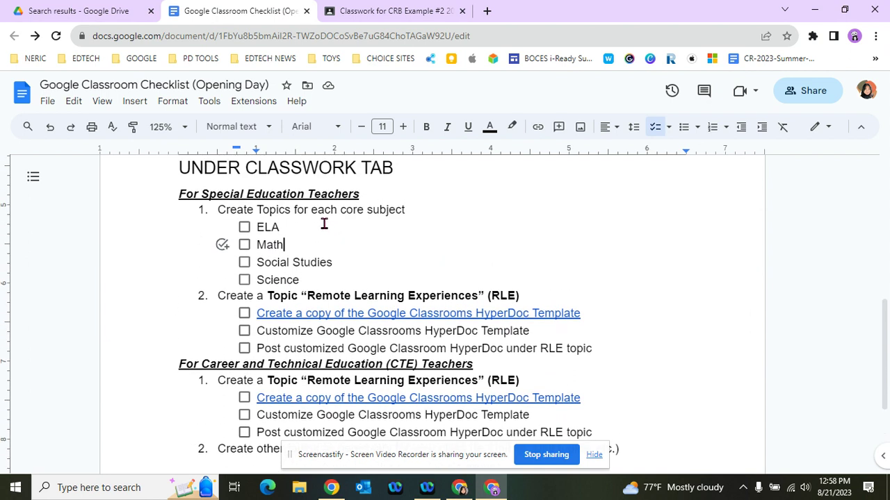